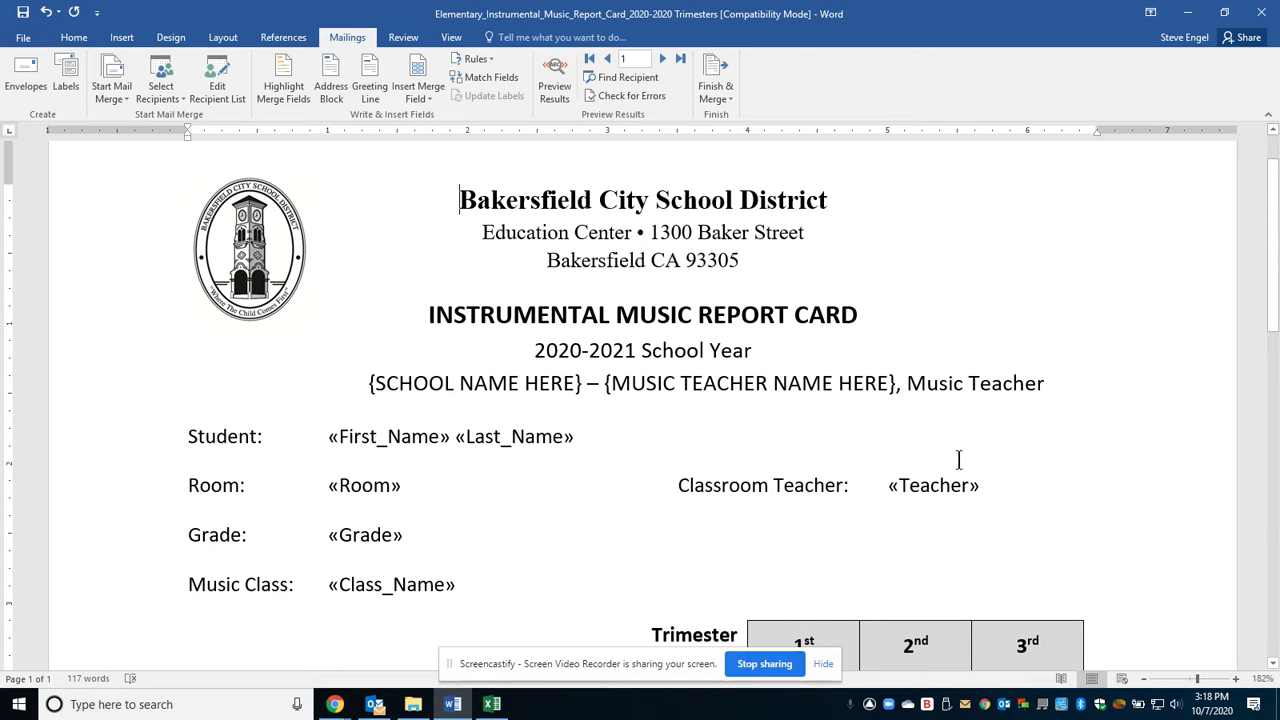
Scroll up and down the report card template to inspect its merge fields.
{"action": "scroll", "coordinate": [958, 458], "scroll_direction": "down", "scroll_amount": 3}
{"action": "scroll", "coordinate": [957, 454], "scroll_direction": "up", "scroll_amount": 3}
{"action": "scroll", "coordinate": [906, 583], "scroll_direction": "down", "scroll_amount": 3}
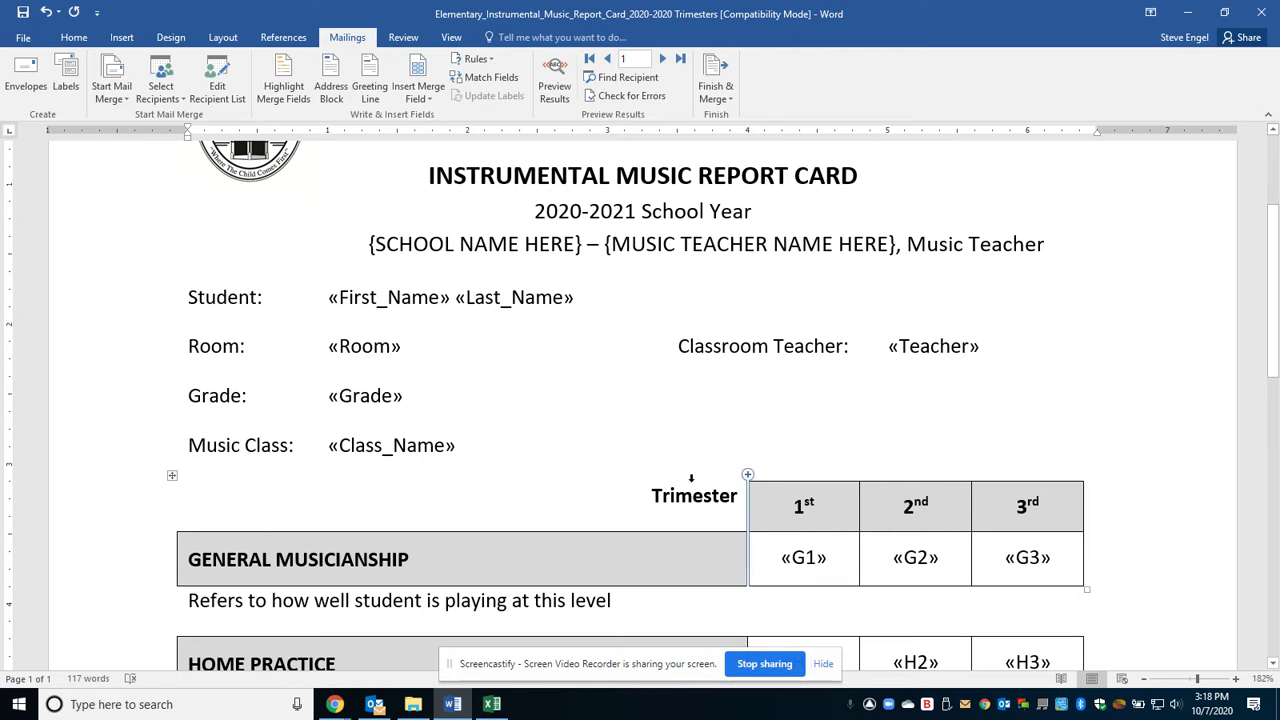
{"action": "scroll", "coordinate": [568, 416], "scroll_direction": "up", "scroll_amount": 1}
{"action": "scroll", "coordinate": [509, 434], "scroll_direction": "down", "scroll_amount": 1}
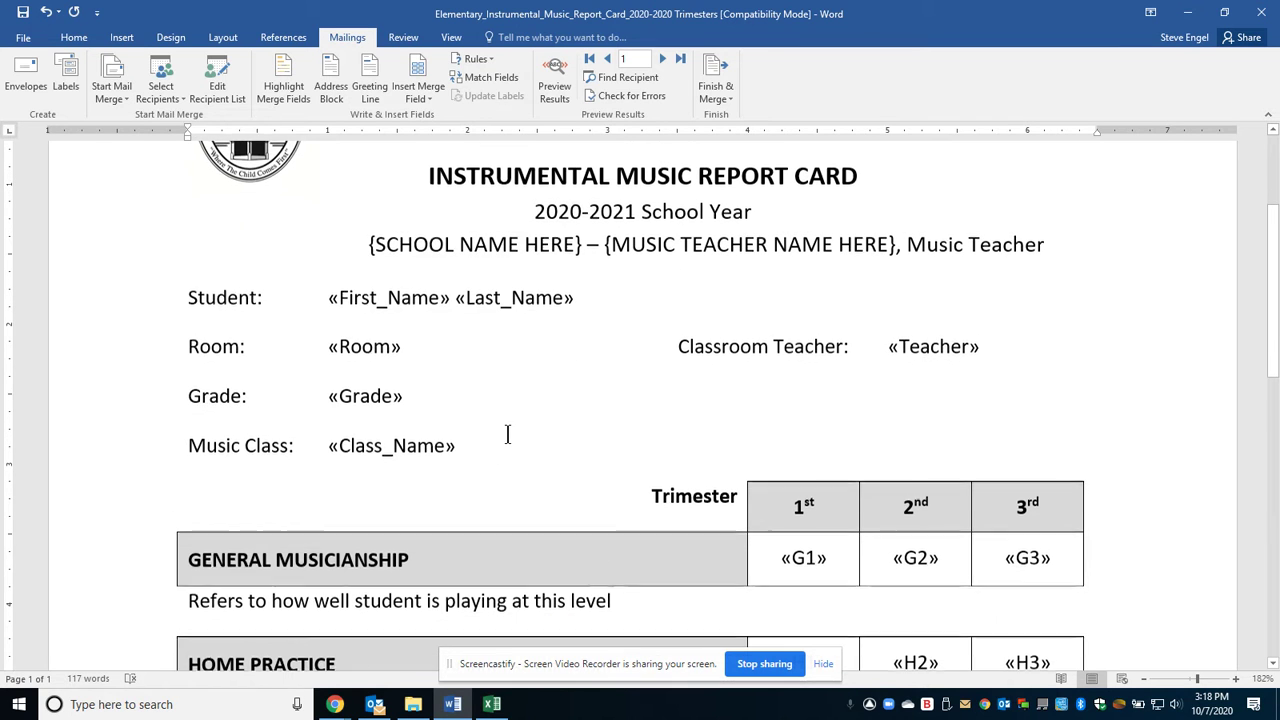
{"action": "left_click", "coordinate": [491, 704]}
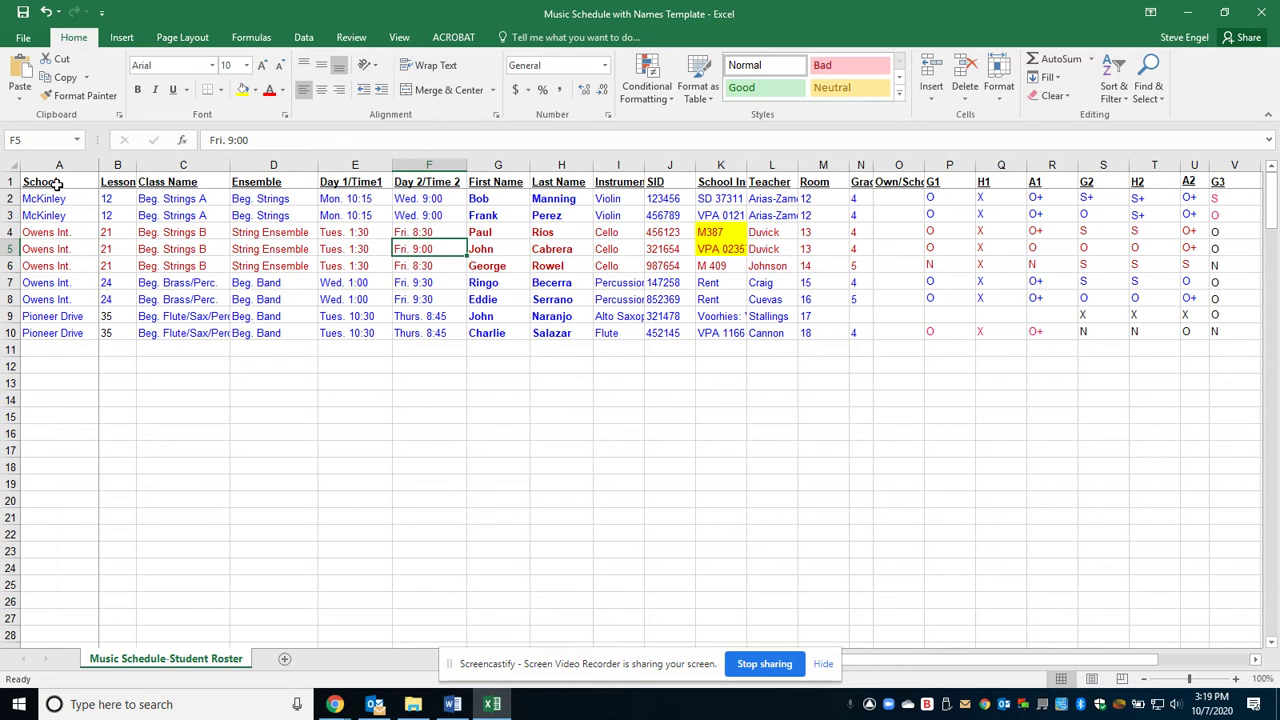
{"action": "left_click", "coordinate": [10, 181]}
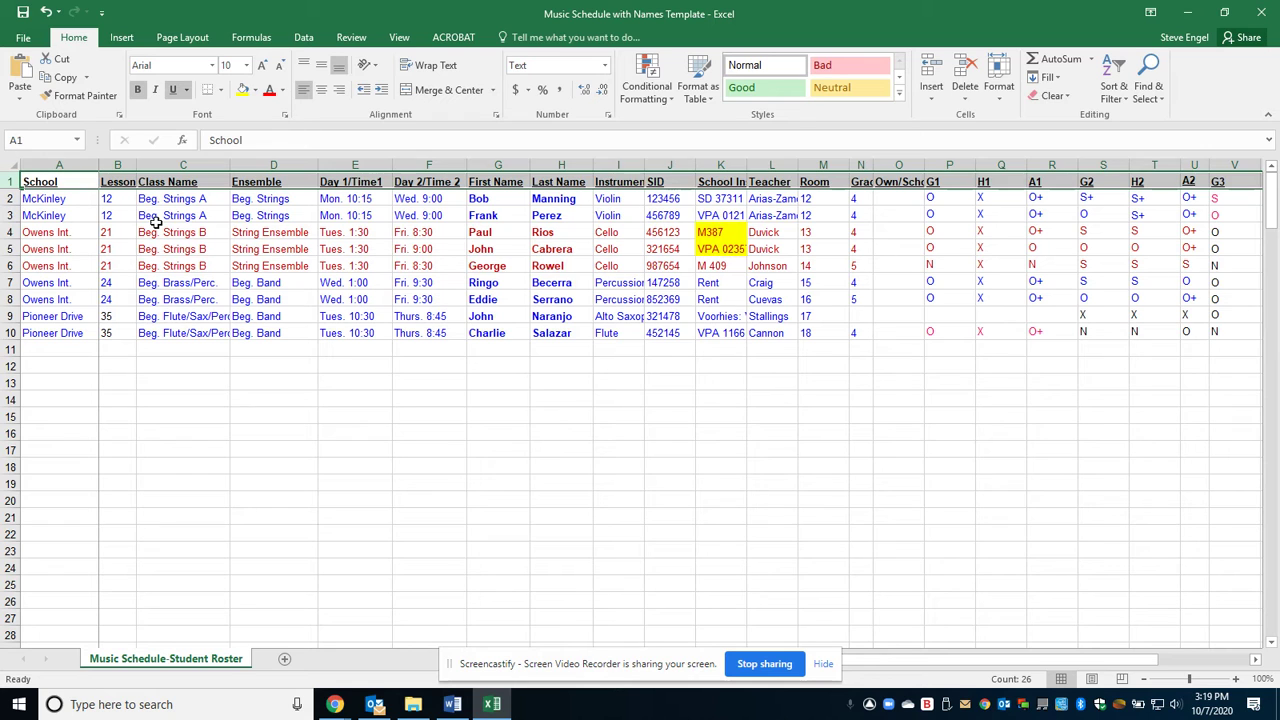
{"action": "left_click", "coordinate": [259, 236]}
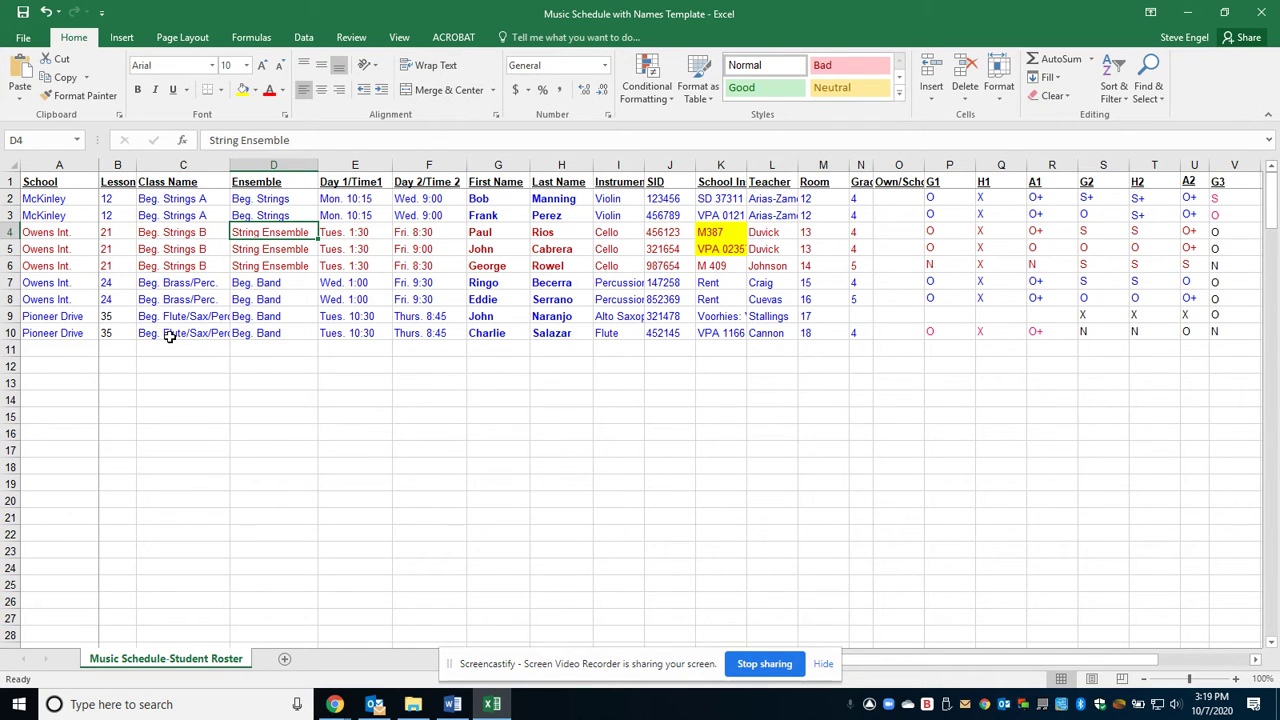
Review the Day 1/Time 1, Day 2/Time 2, First Name, Last Name and Instrument 1 columns.
{"action": "left_click", "coordinate": [366, 163]}
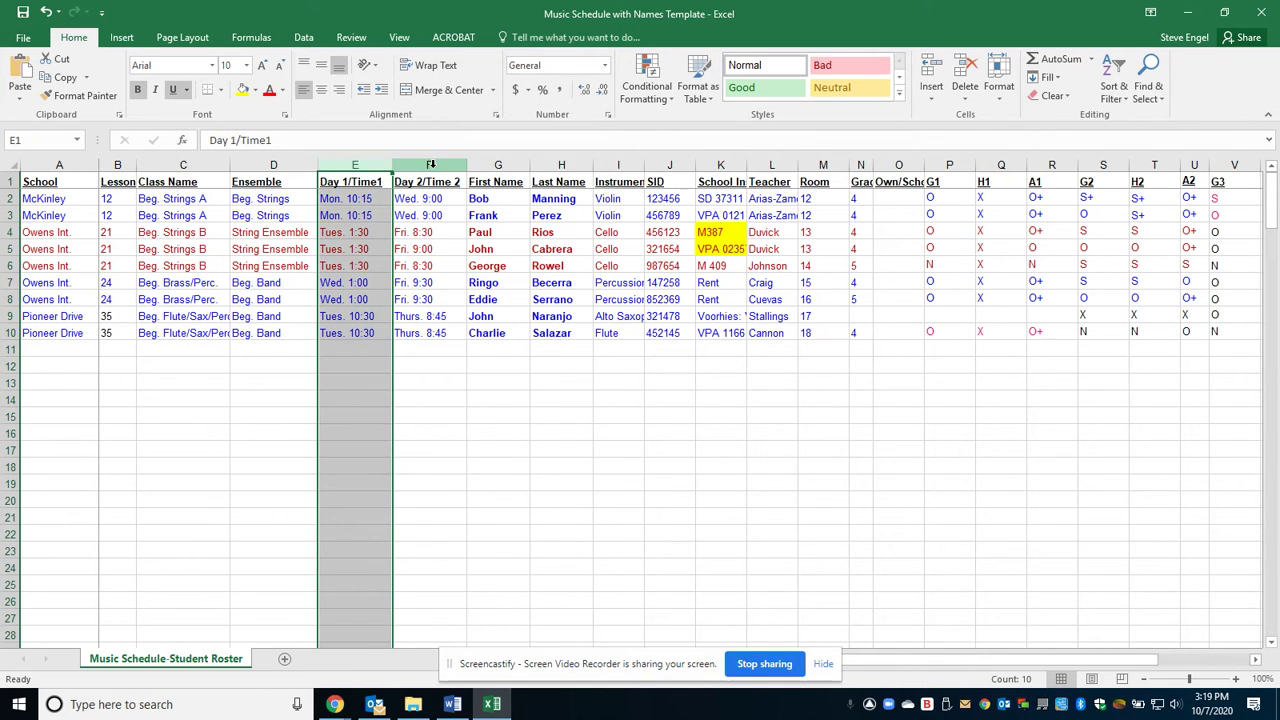
{"action": "left_click", "coordinate": [430, 165]}
{"action": "left_click", "coordinate": [495, 165]}
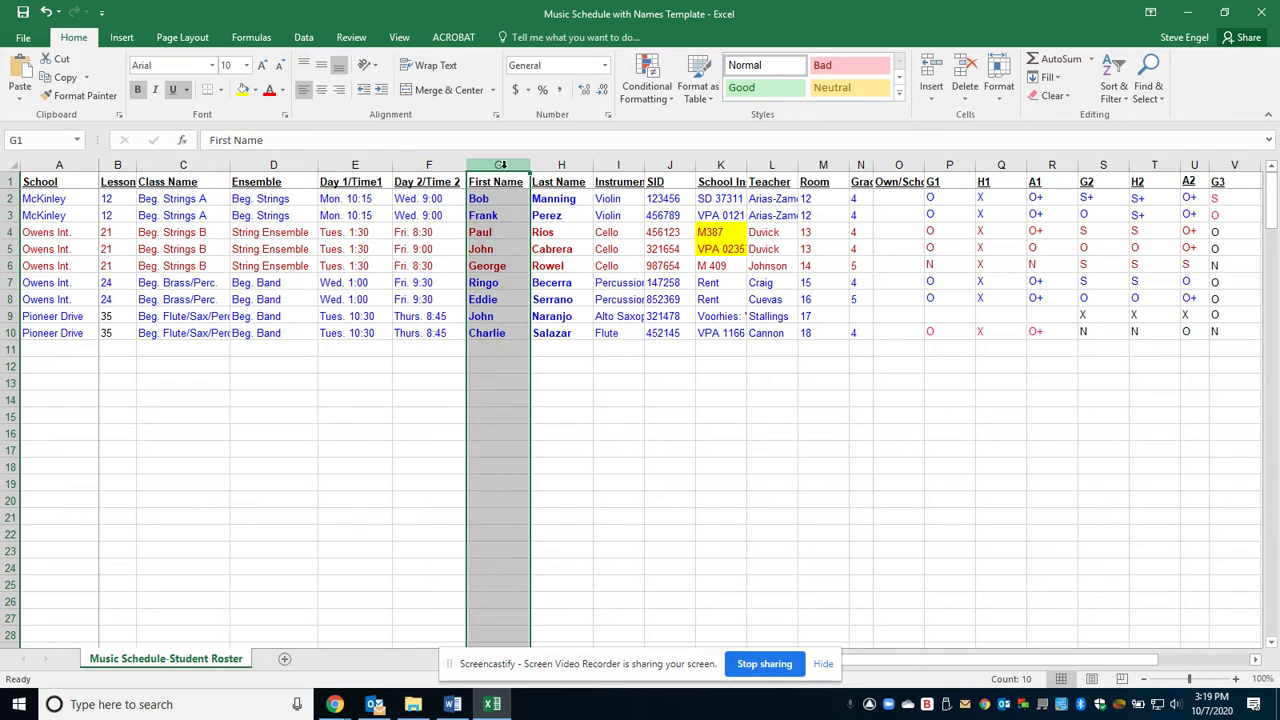
{"action": "left_click", "coordinate": [564, 166]}
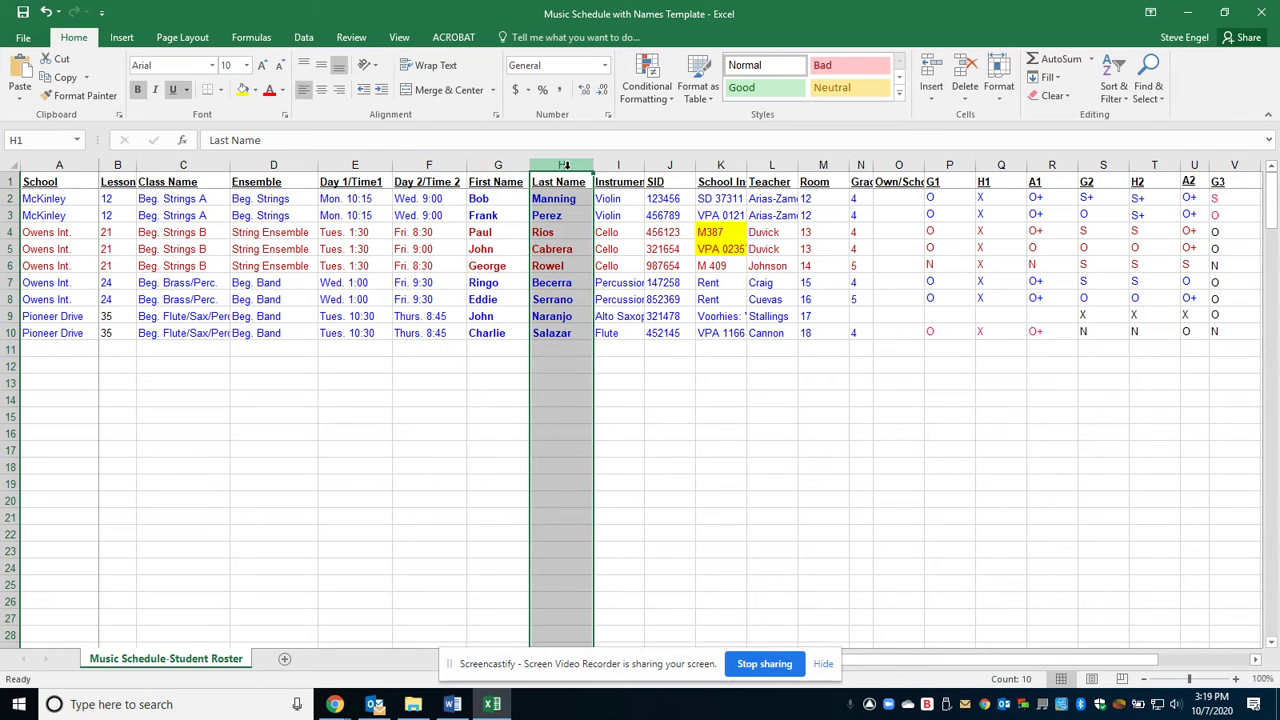
{"action": "left_click", "coordinate": [617, 166]}
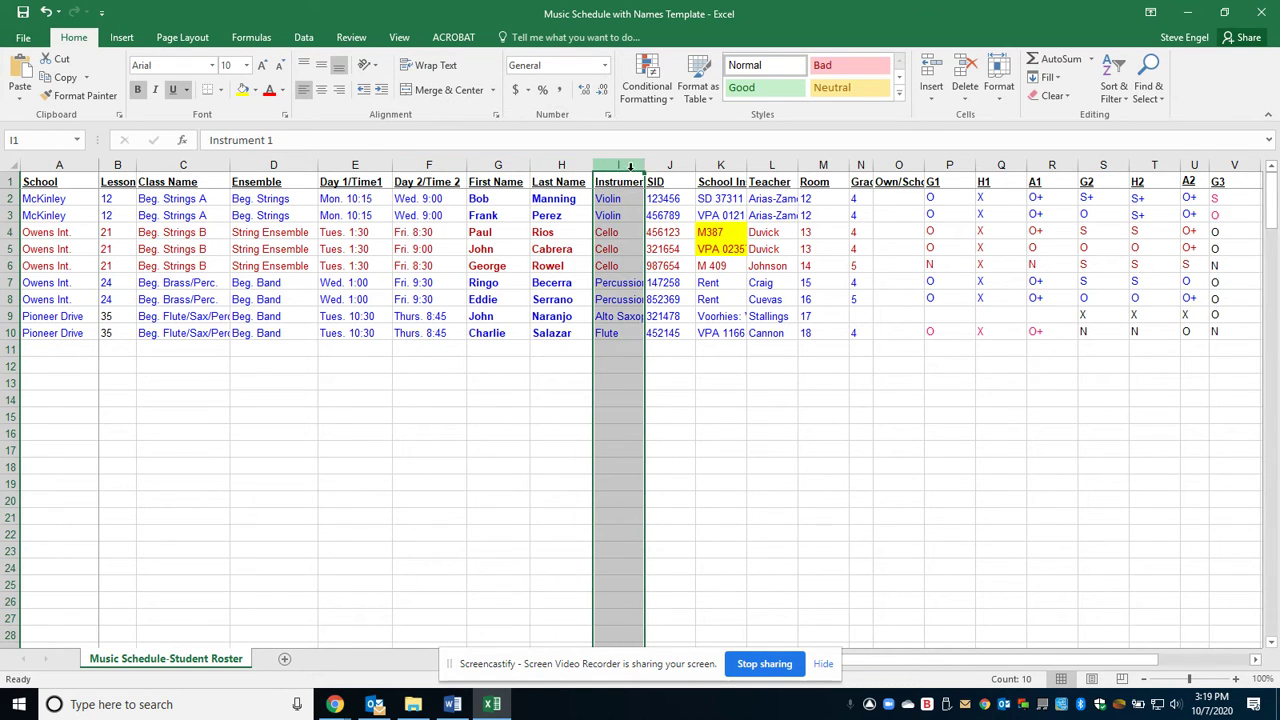
Review column K, Teacher, Room, and the G1, H1 and A1 grade columns with the first student's grade.
{"action": "left_click", "coordinate": [745, 166]}
{"action": "left_click", "coordinate": [768, 166]}
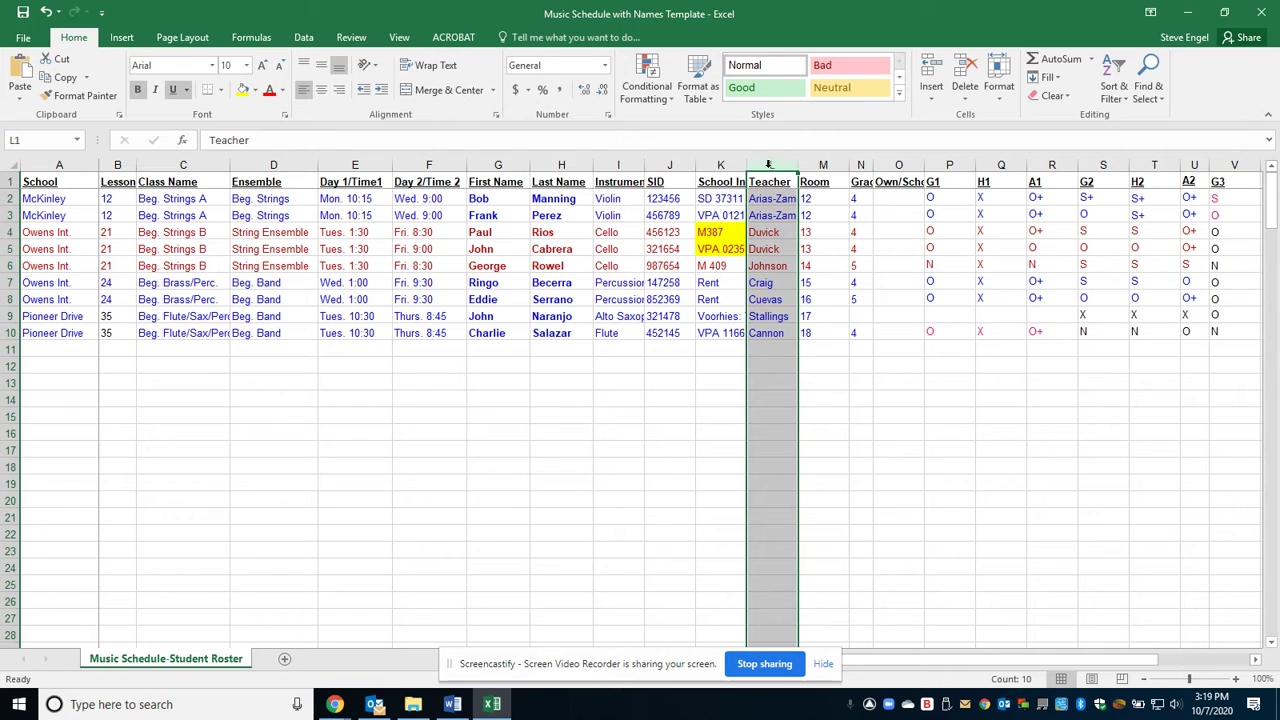
{"action": "left_click", "coordinate": [821, 166]}
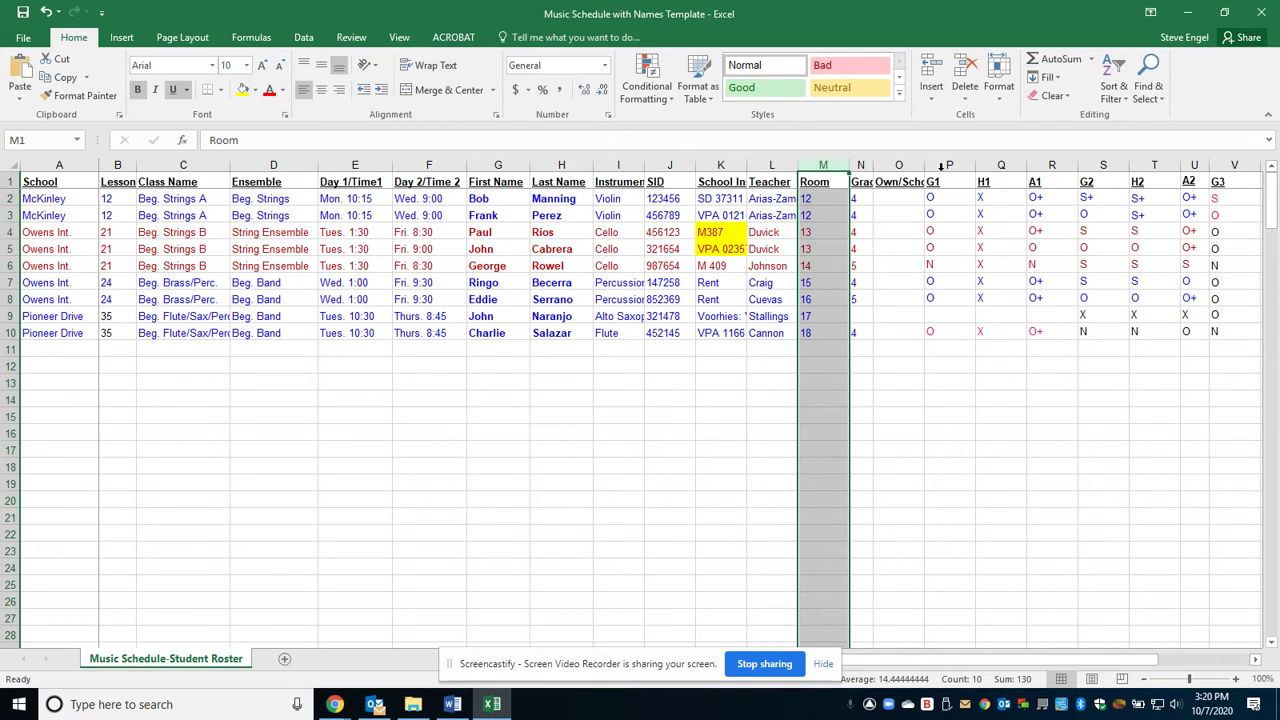
{"action": "left_click", "coordinate": [945, 166]}
{"action": "left_click", "coordinate": [932, 198]}
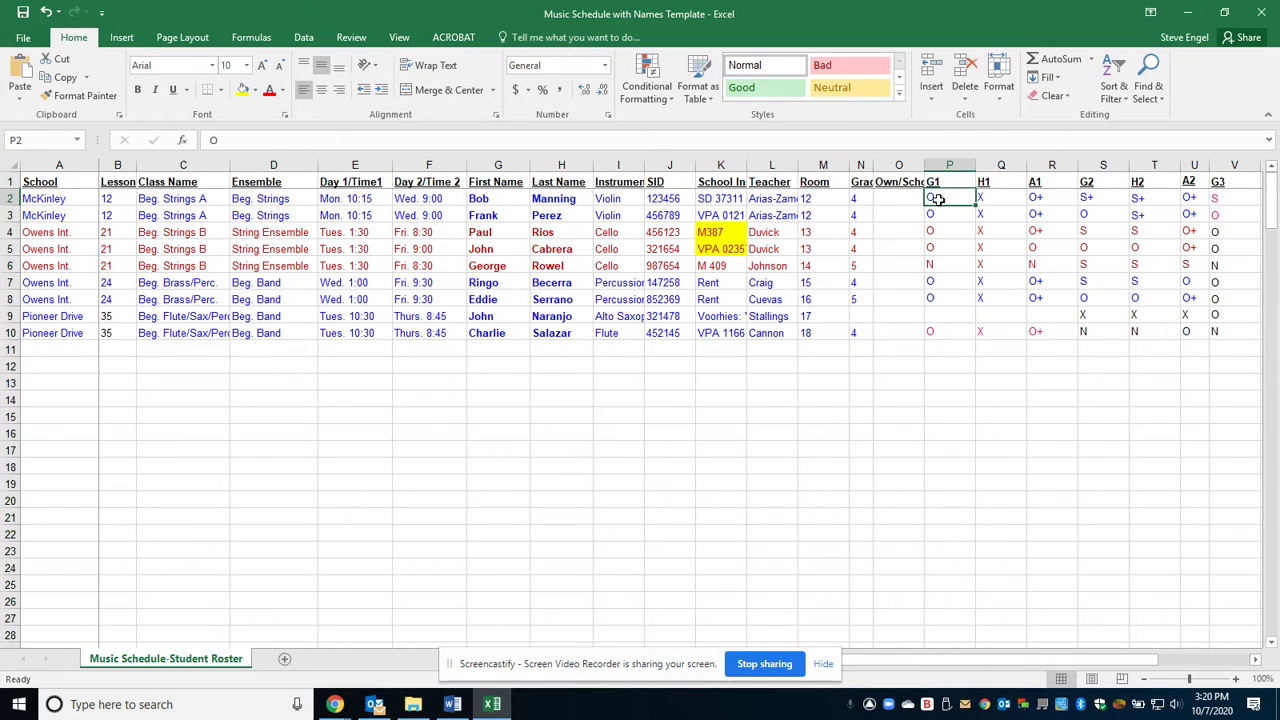
{"action": "left_click", "coordinate": [990, 181]}
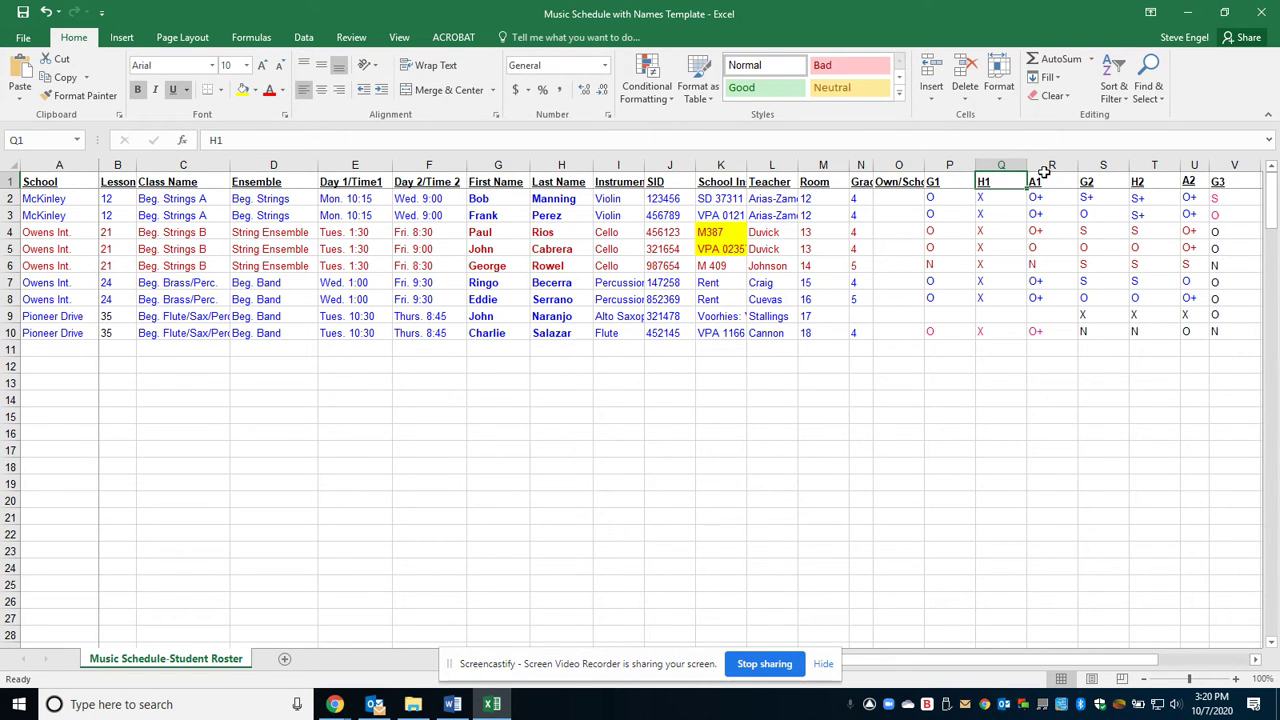
{"action": "left_click", "coordinate": [1045, 178]}
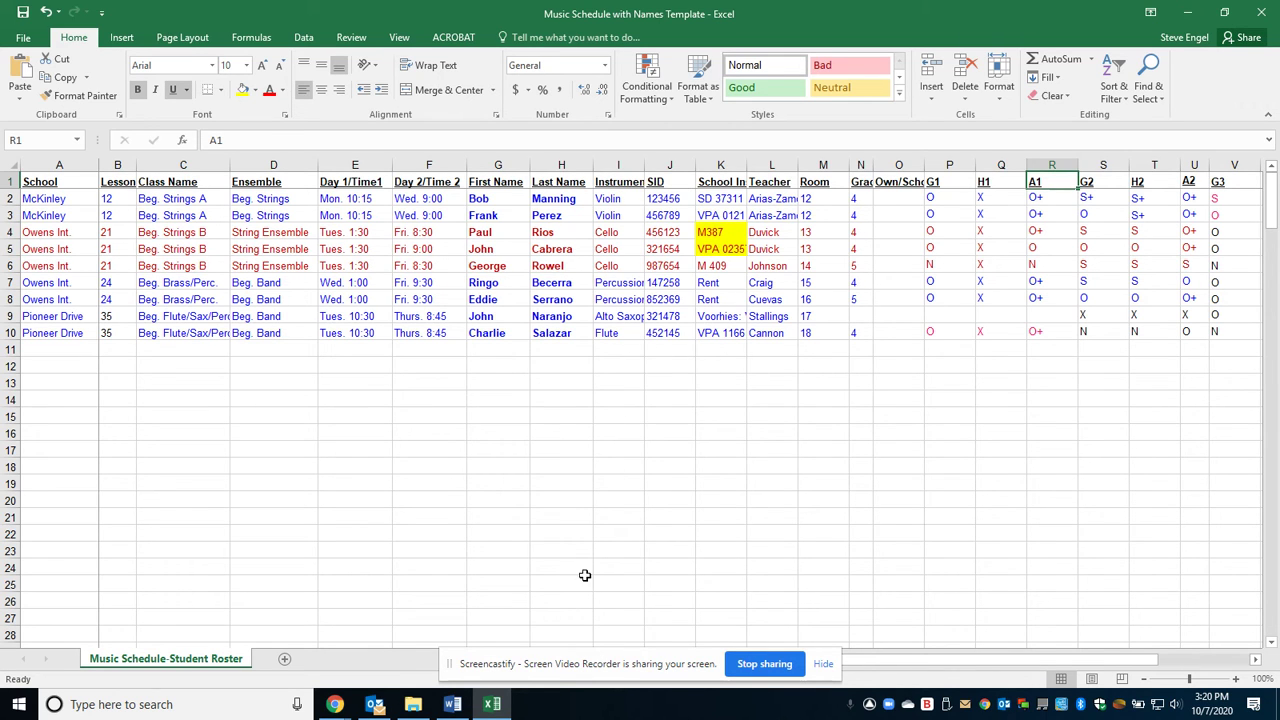
{"action": "left_click", "coordinate": [452, 704]}
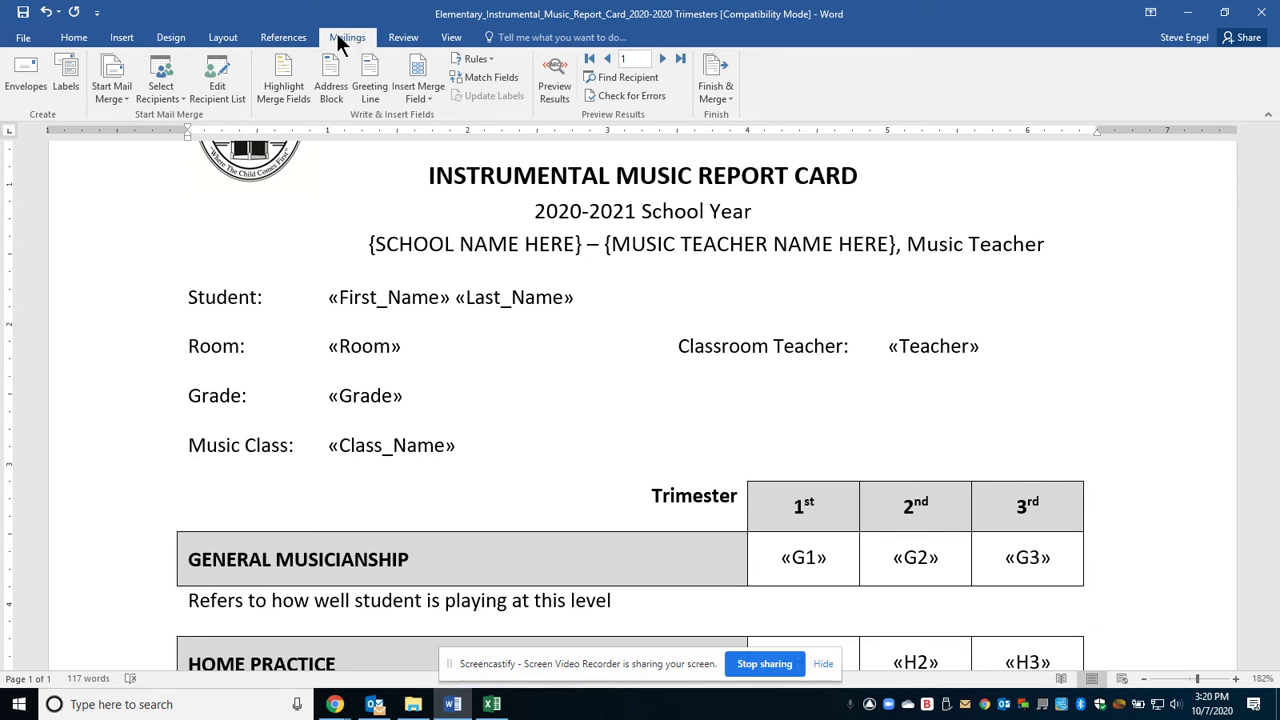
{"action": "left_click", "coordinate": [128, 91]}
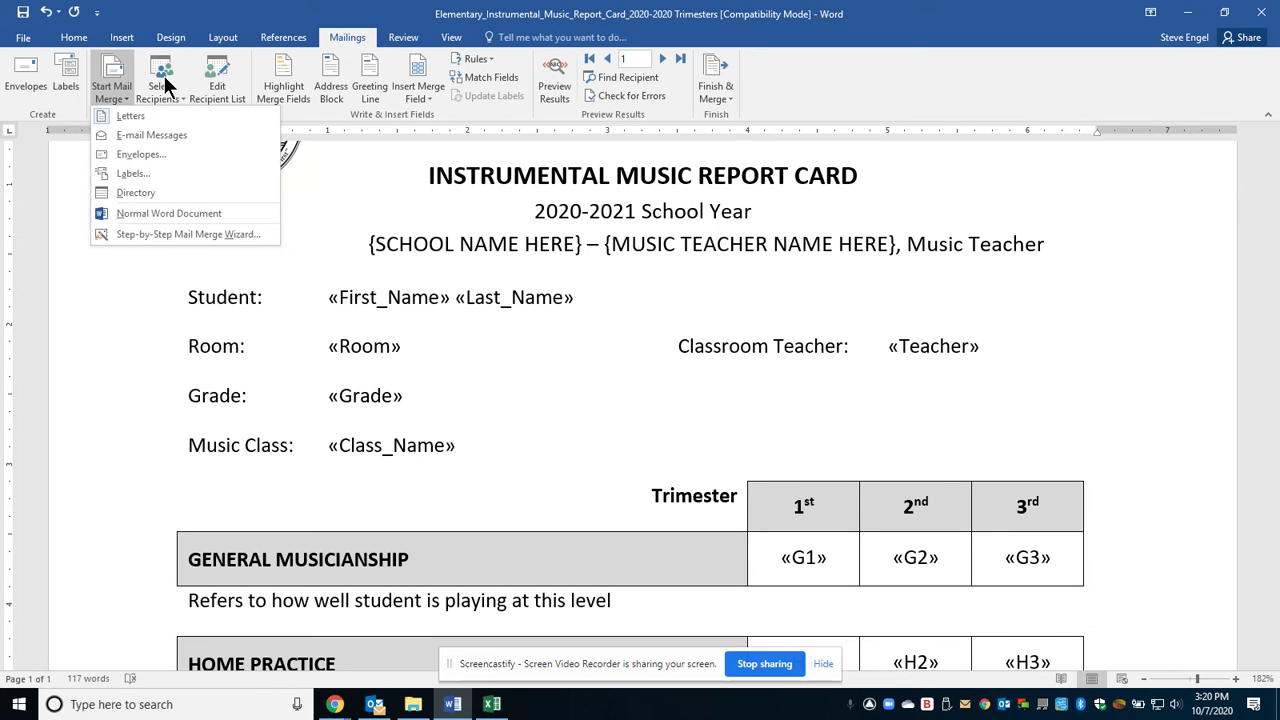
{"action": "left_click", "coordinate": [168, 96]}
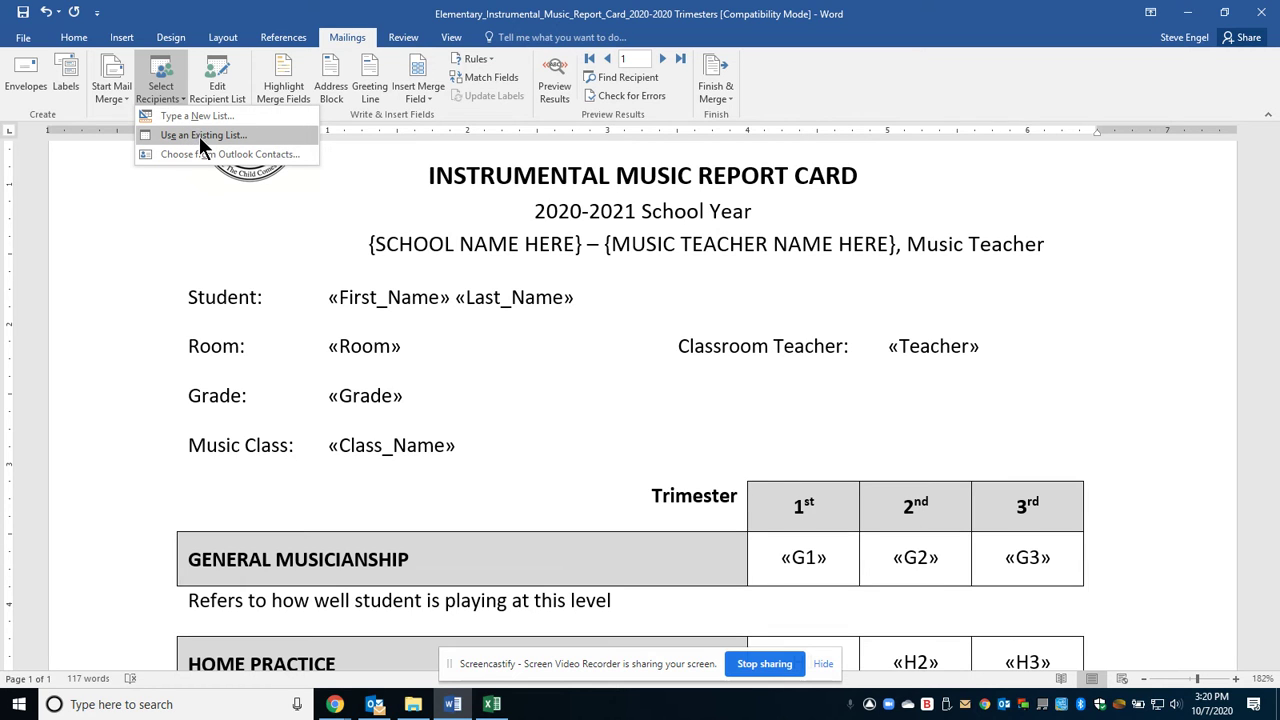
Set the Music Schedule-Student Roster table in Downloads' Music Schedule with Names Template.xlsx as recipients.
{"action": "left_click", "coordinate": [199, 136]}
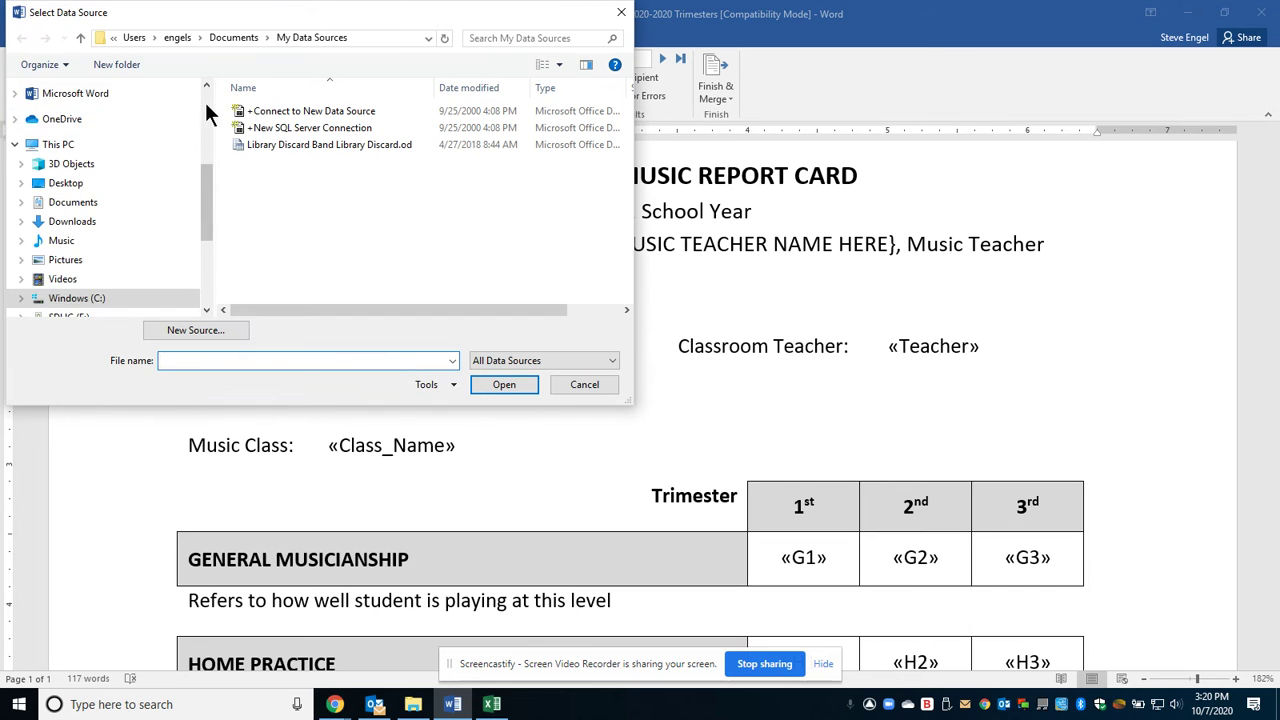
{"action": "left_click", "coordinate": [206, 100]}
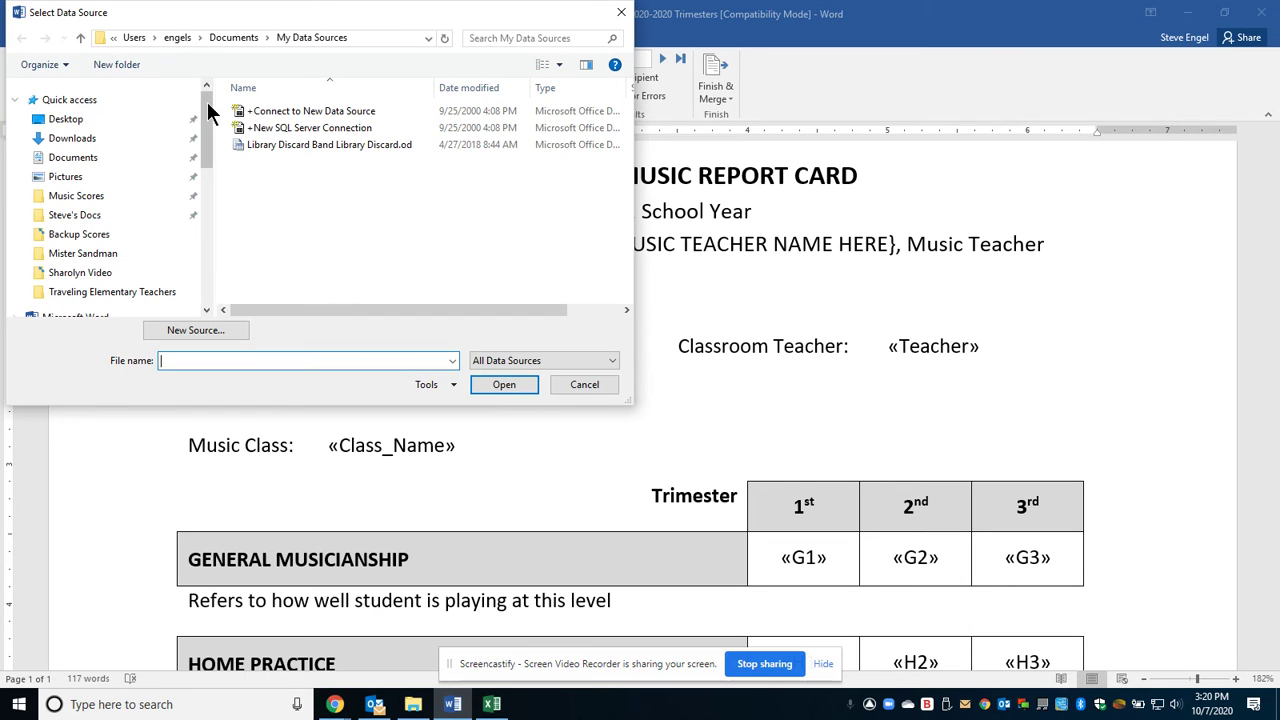
{"action": "left_click", "coordinate": [139, 134]}
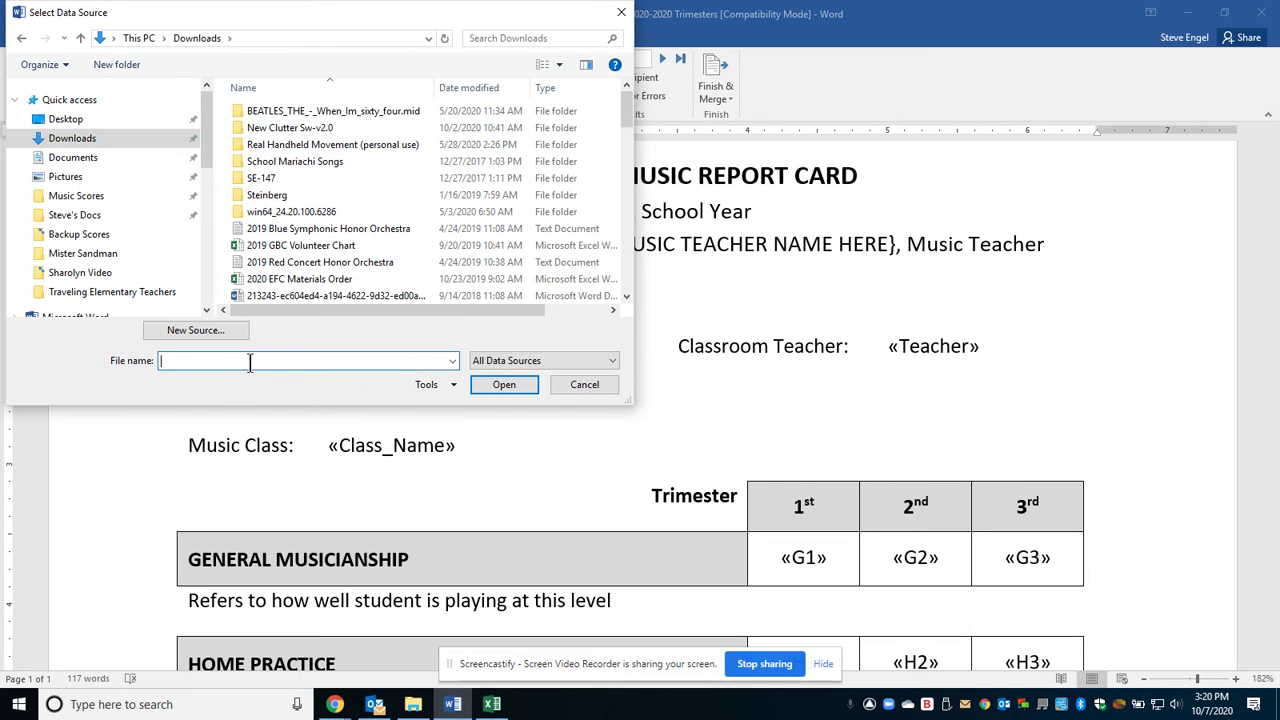
{"action": "type", "text": "mus"}
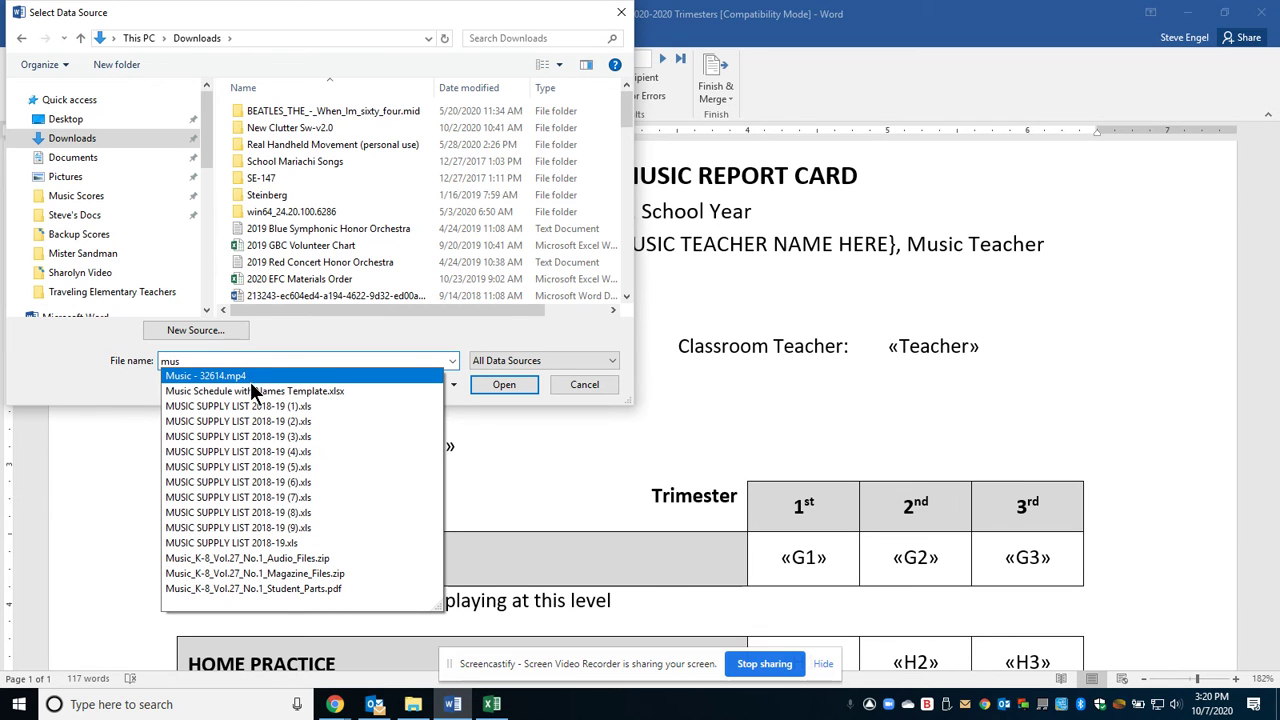
{"action": "left_click", "coordinate": [438, 391]}
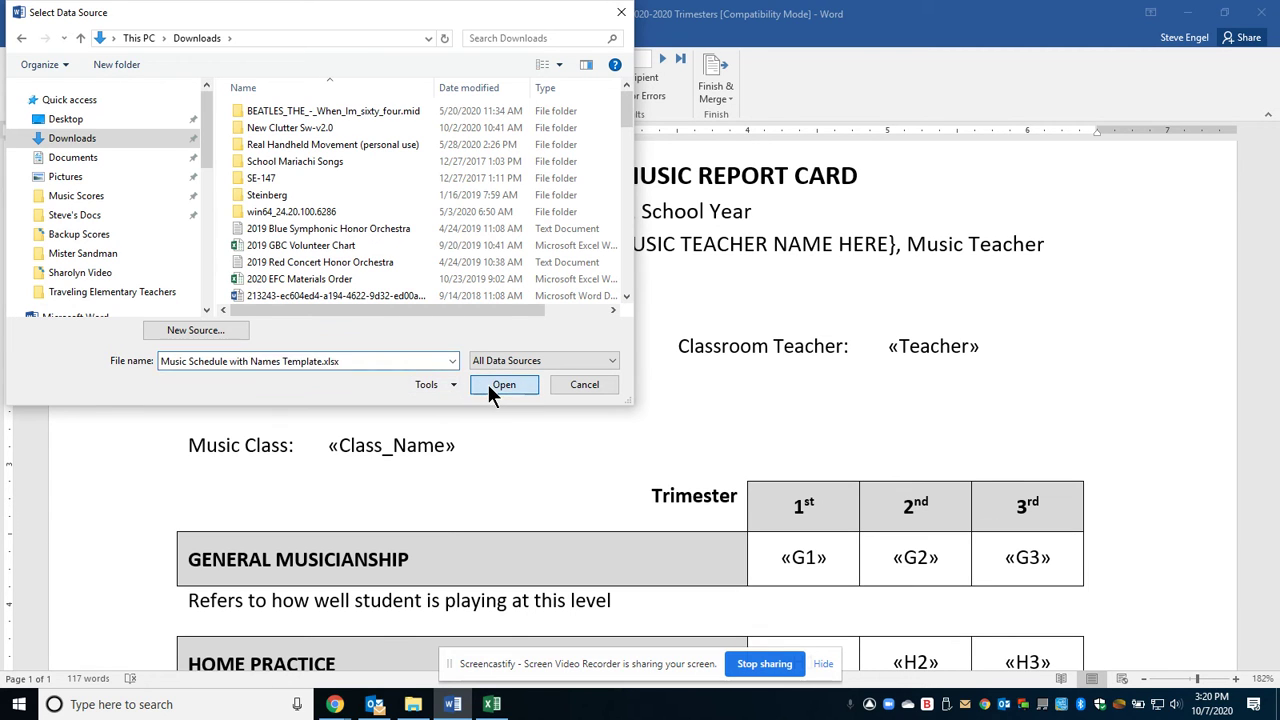
{"action": "left_click", "coordinate": [487, 381]}
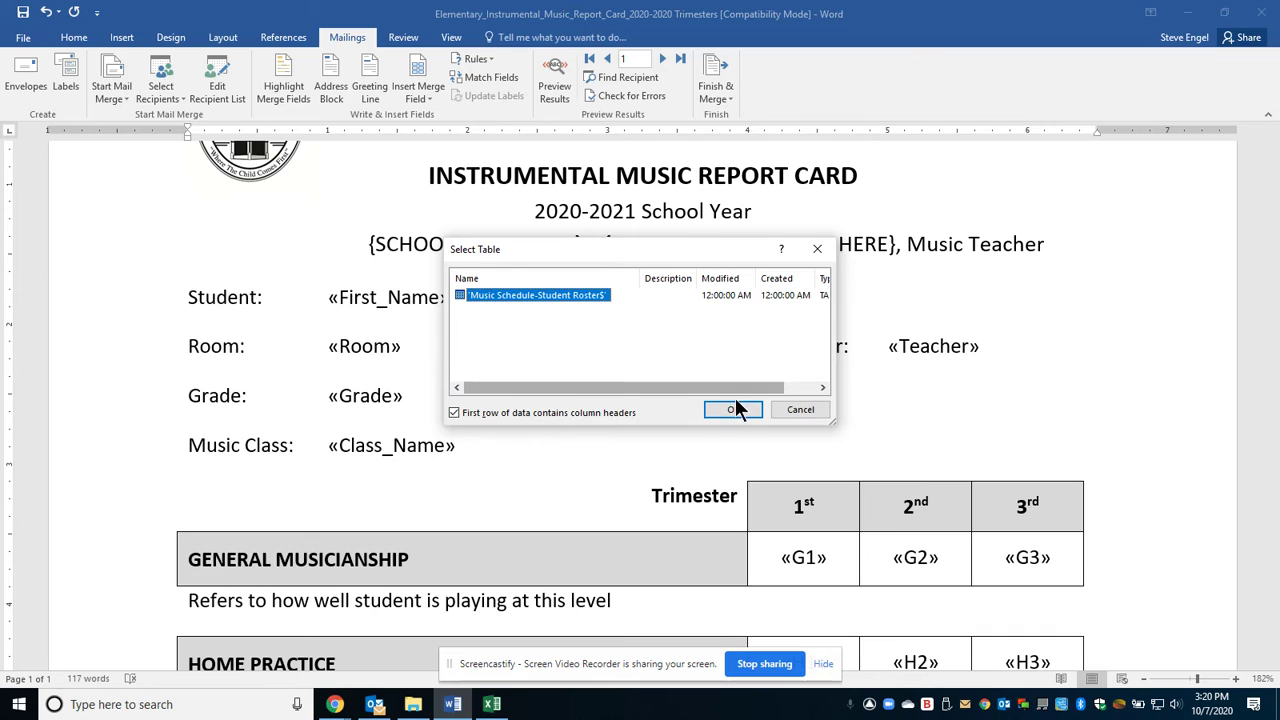
{"action": "left_click", "coordinate": [735, 410]}
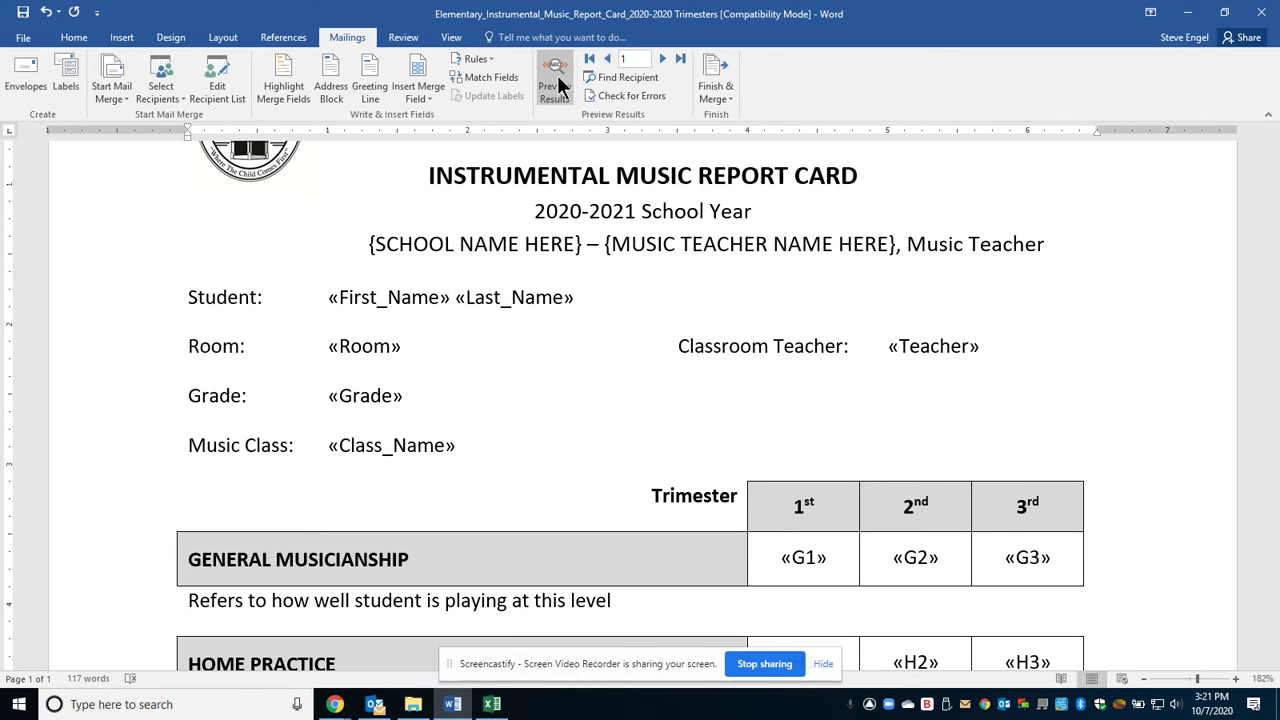
Preview the merged report card showing the first student's room 12, grade 4 and marks.
{"action": "left_click", "coordinate": [556, 76]}
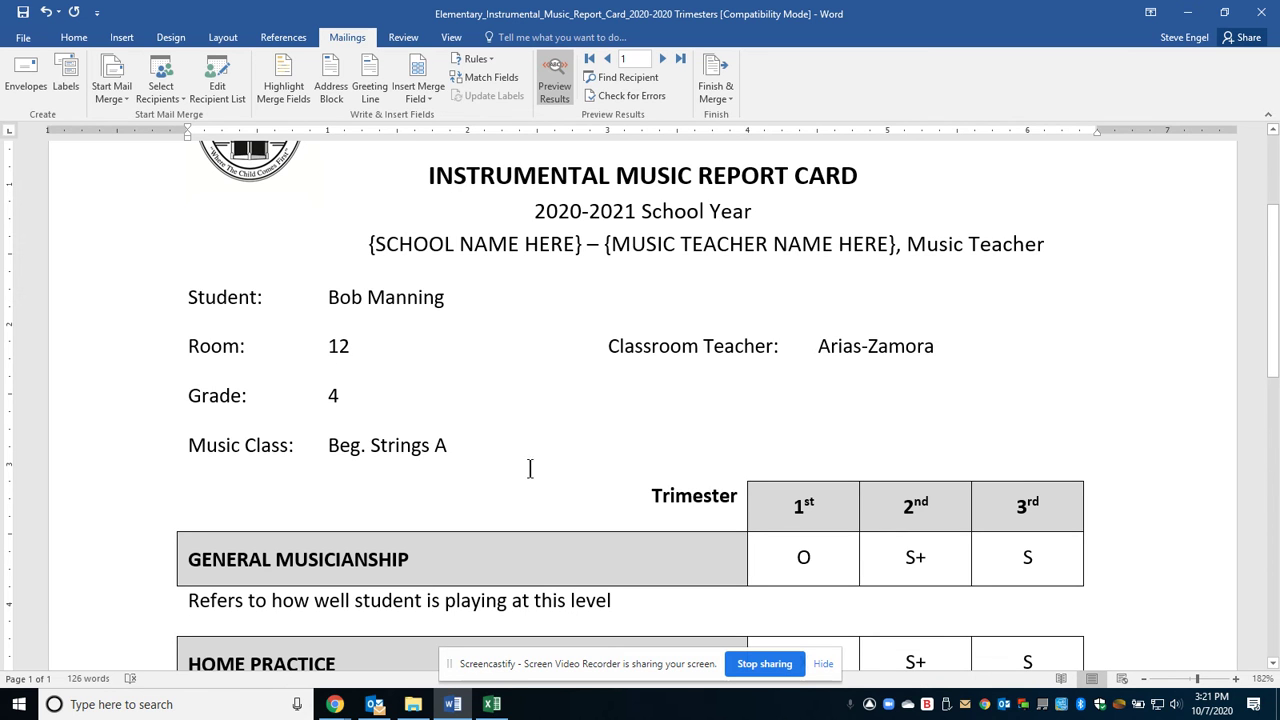
{"action": "scroll", "coordinate": [916, 538], "scroll_direction": "down", "scroll_amount": 3}
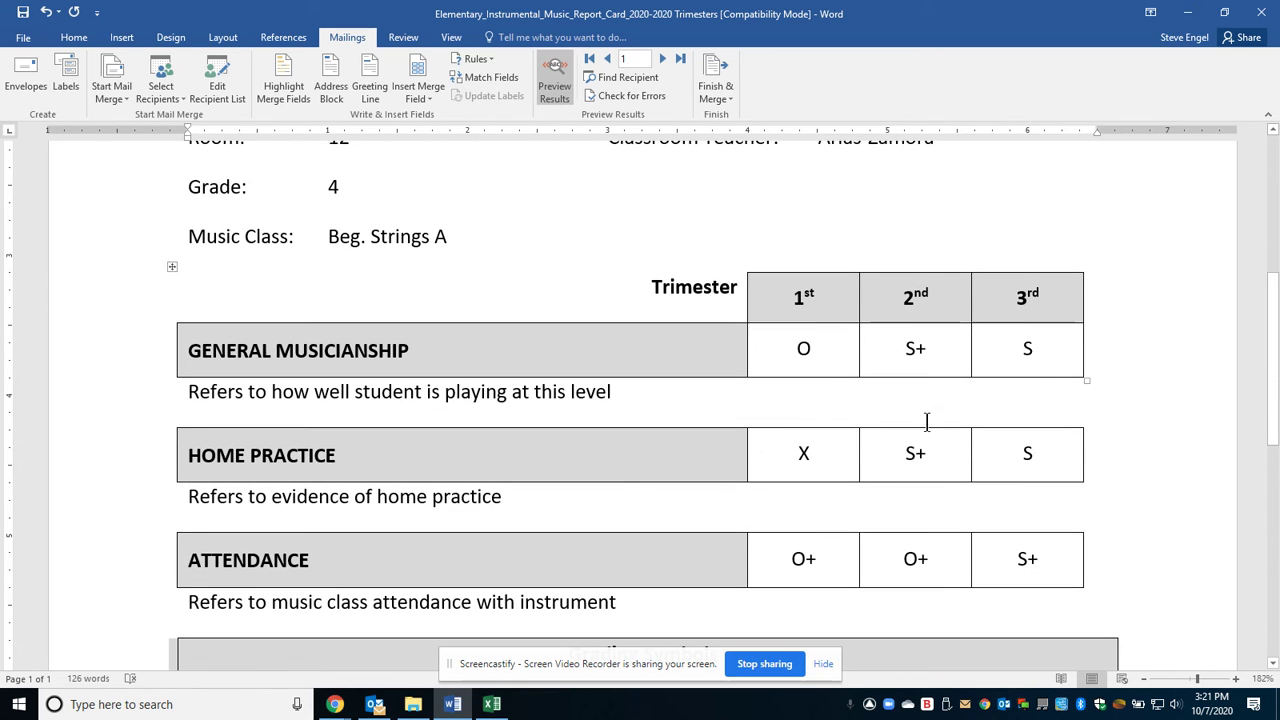
{"action": "scroll", "coordinate": [650, 505], "scroll_direction": "down", "scroll_amount": 3}
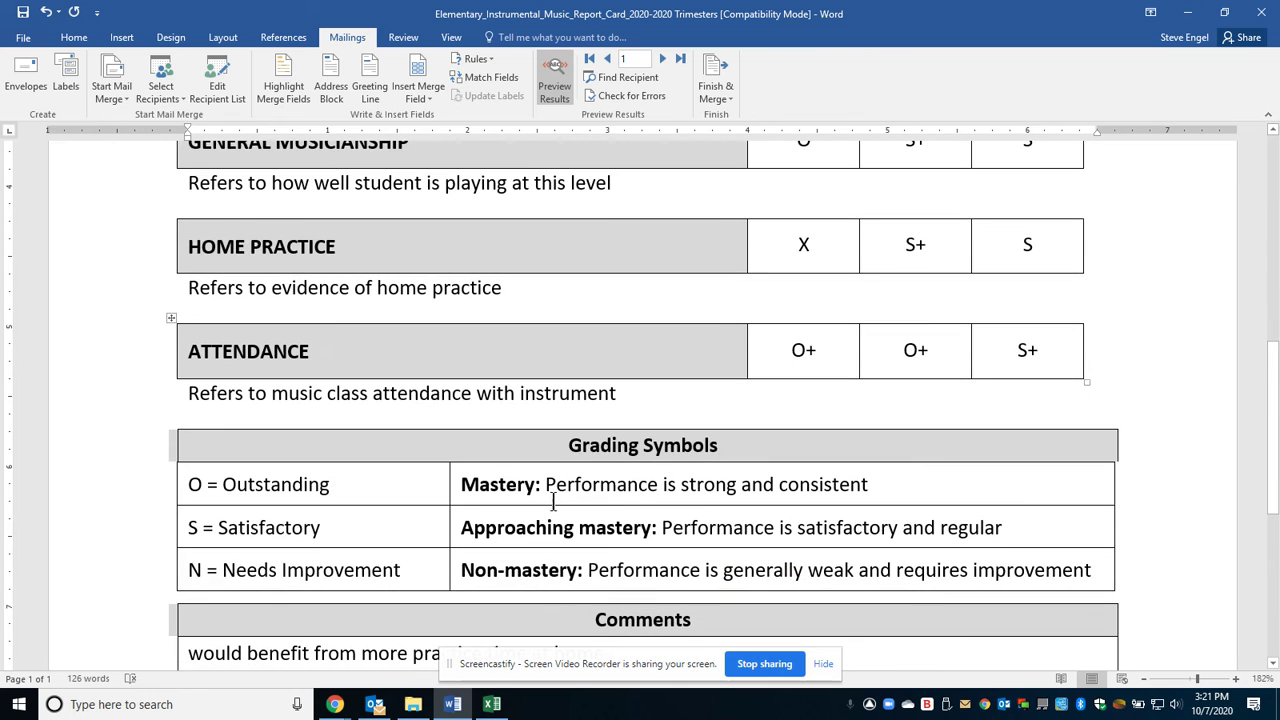
{"action": "scroll", "coordinate": [267, 527], "scroll_direction": "down", "scroll_amount": 2}
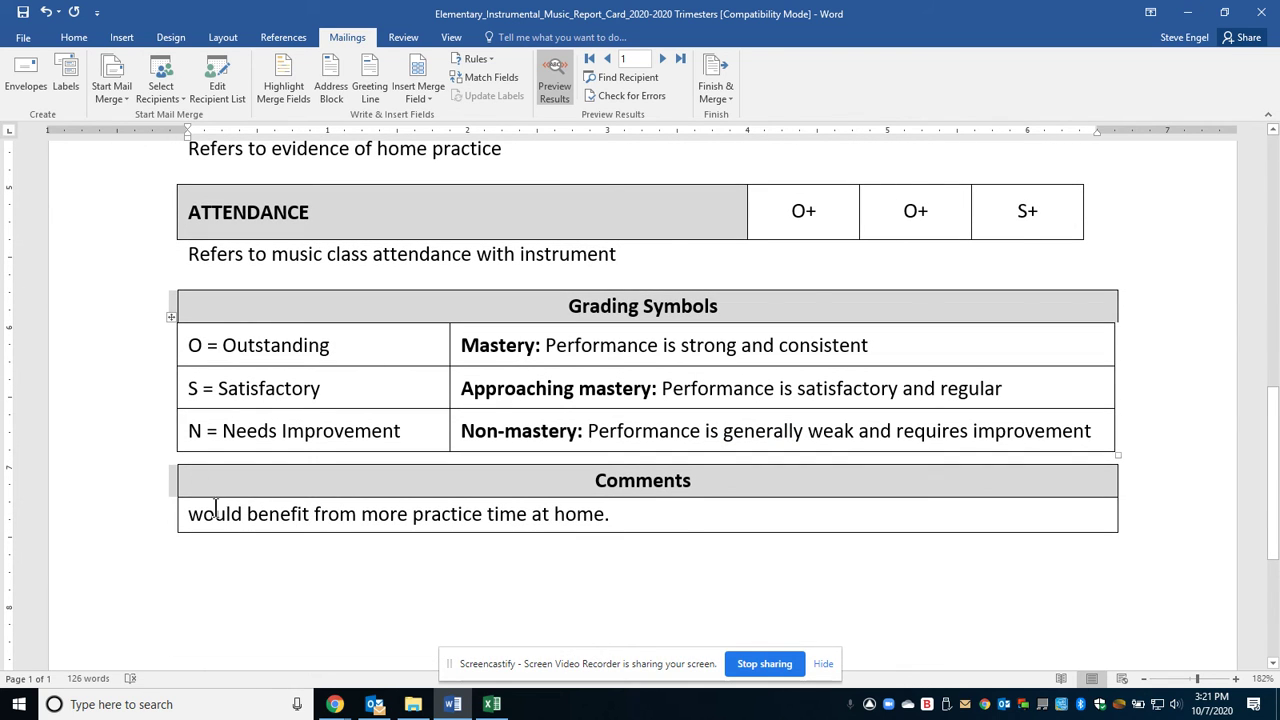
Insert the First_Name field plus a space before «Comments» and preview the personalized comment.
{"action": "left_click", "coordinate": [550, 98]}
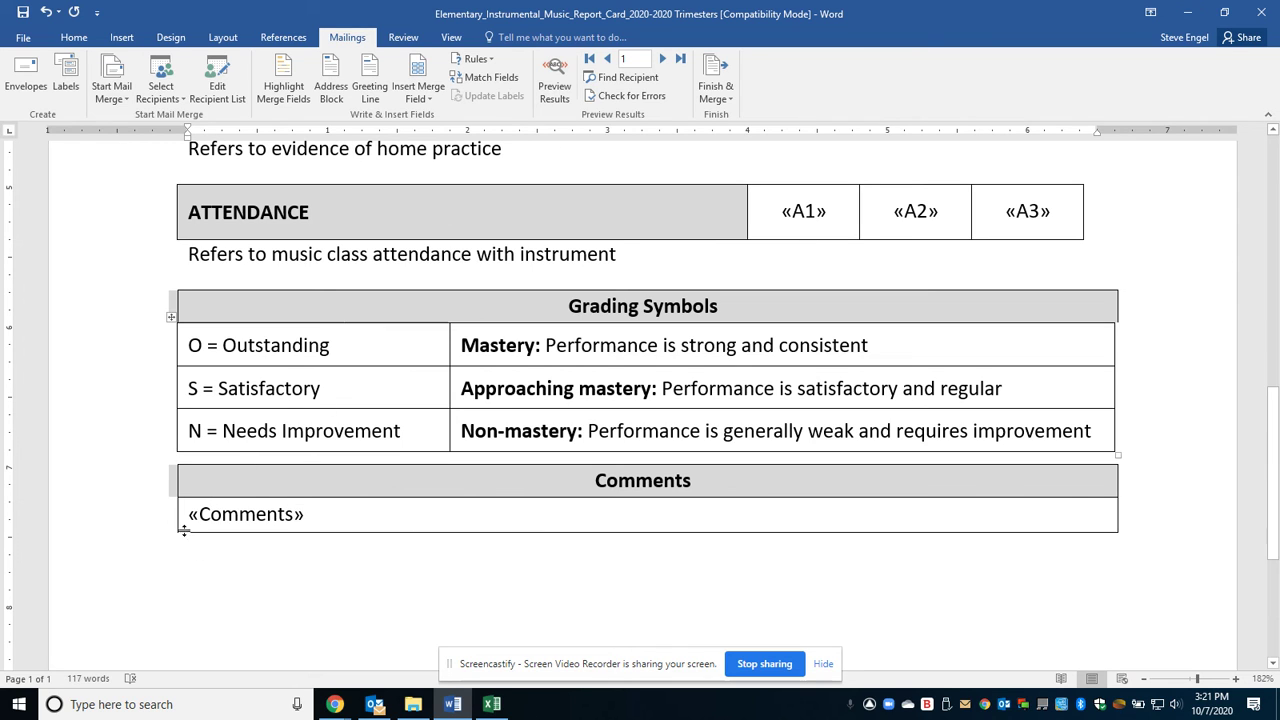
{"action": "left_click", "coordinate": [417, 100]}
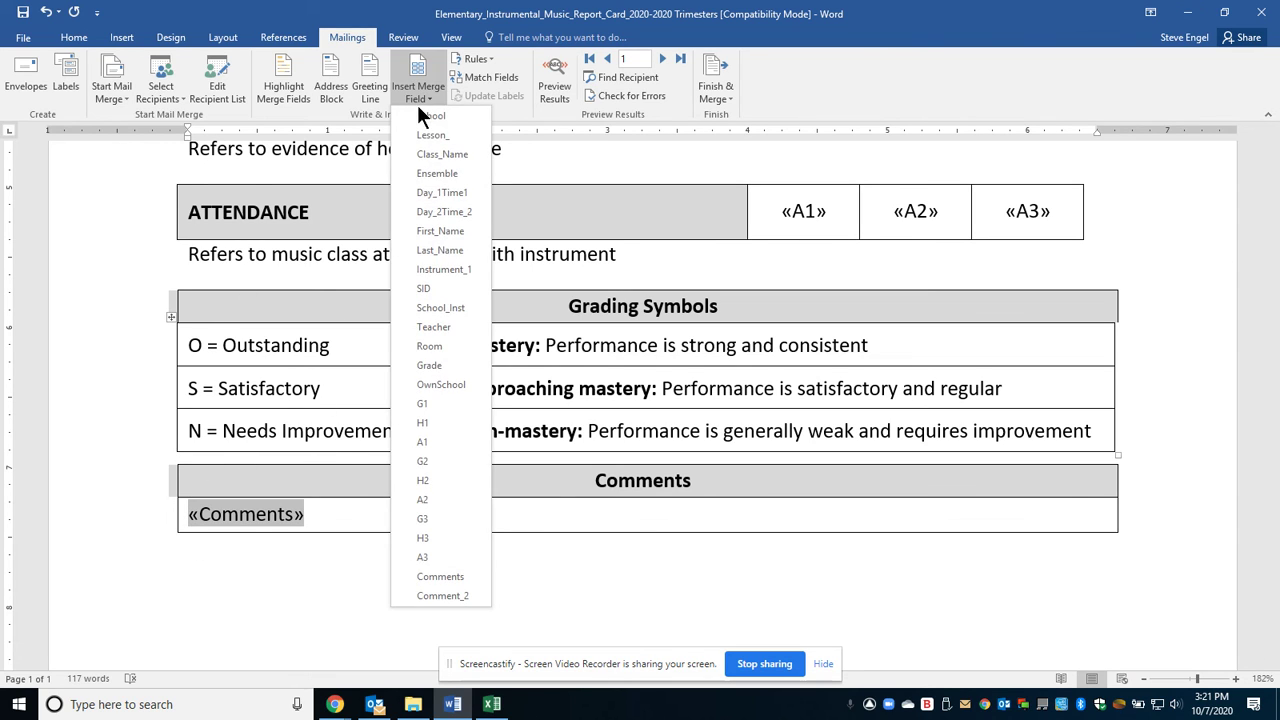
{"action": "left_click", "coordinate": [455, 236]}
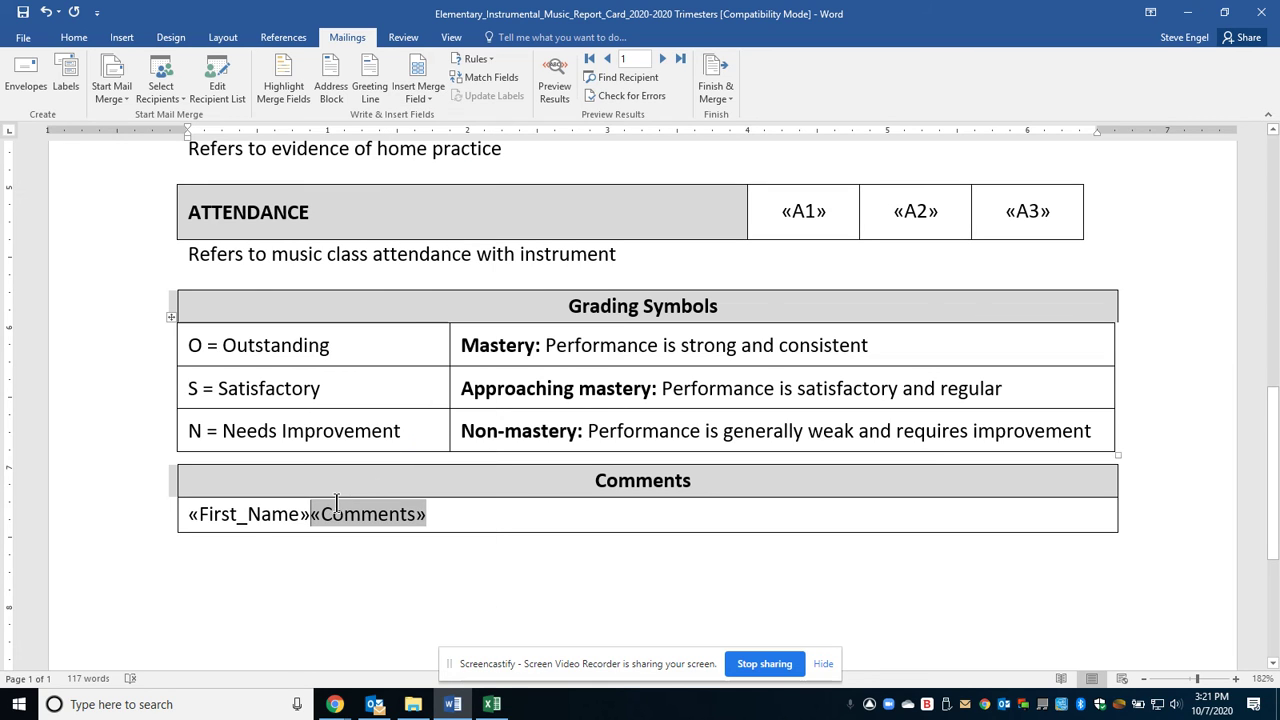
{"action": "left_click", "coordinate": [463, 514]}
{"action": "left_click", "coordinate": [558, 88]}
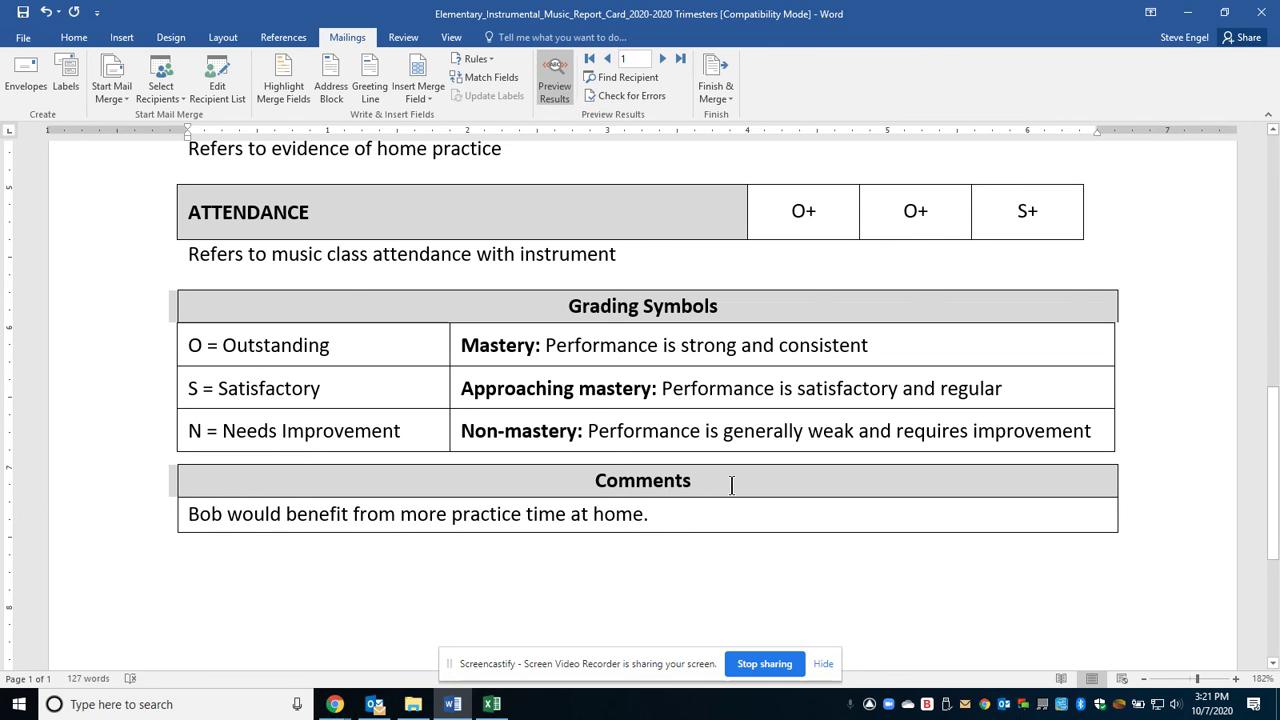
{"action": "scroll", "coordinate": [731, 485], "scroll_direction": "up", "scroll_amount": 1}
{"action": "scroll", "coordinate": [731, 485], "scroll_direction": "up", "scroll_amount": 2}
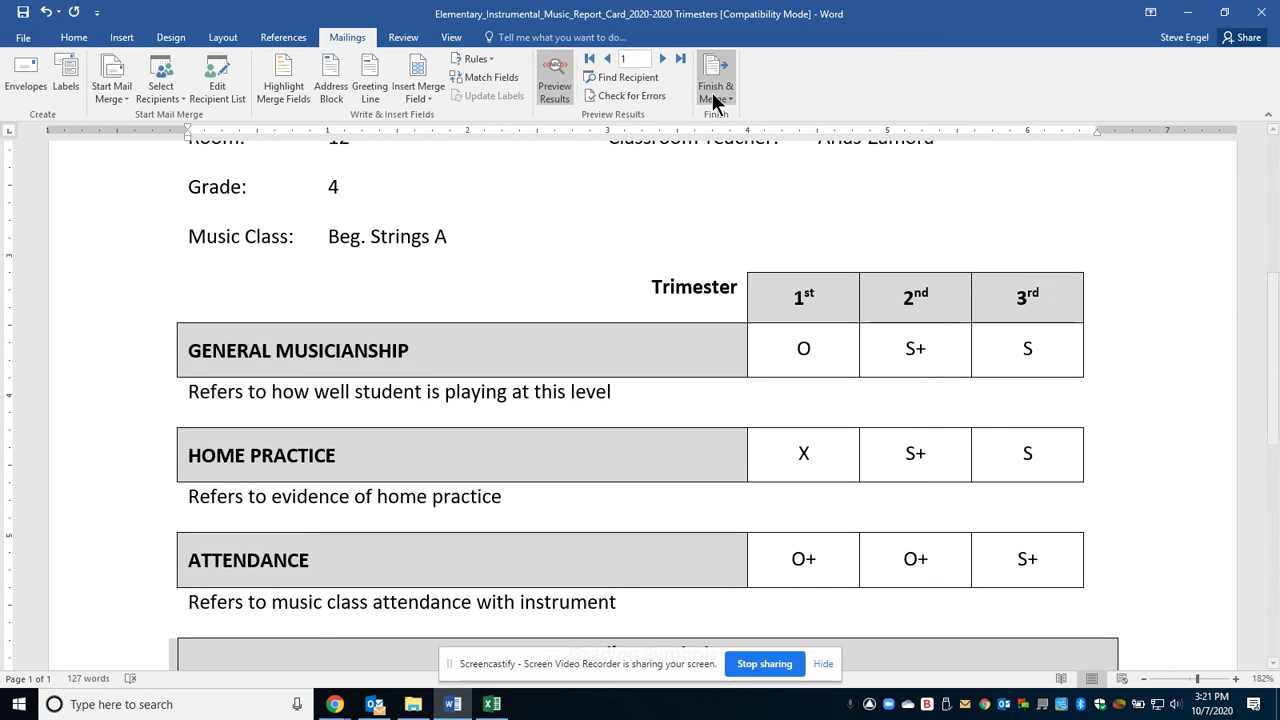
{"action": "left_click", "coordinate": [715, 100]}
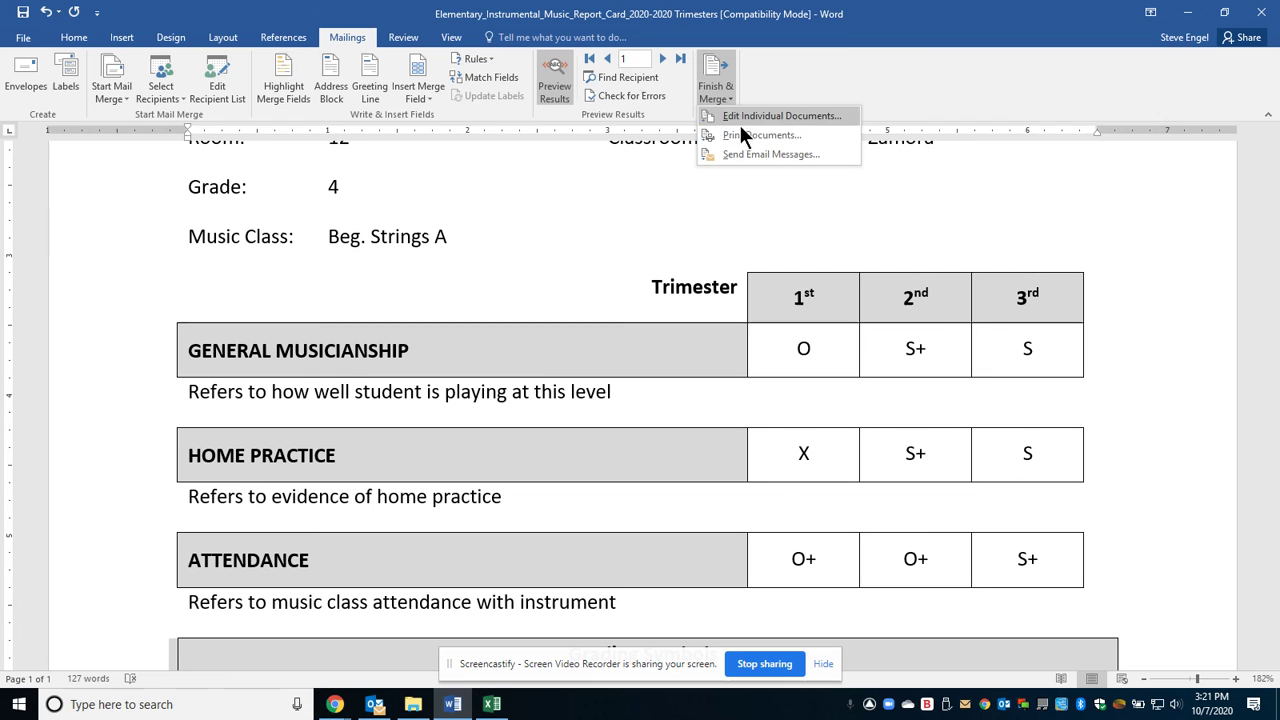
{"action": "left_click", "coordinate": [791, 88]}
{"action": "scroll", "coordinate": [524, 362], "scroll_direction": "up", "scroll_amount": 3}
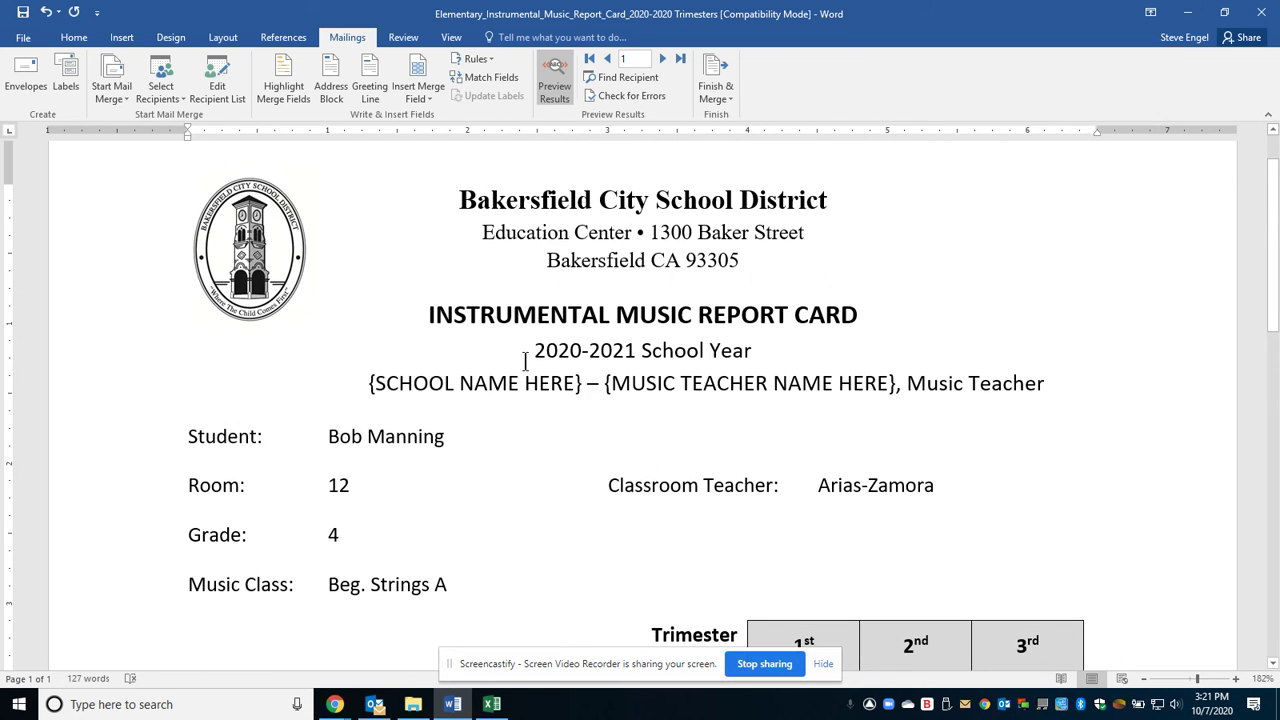